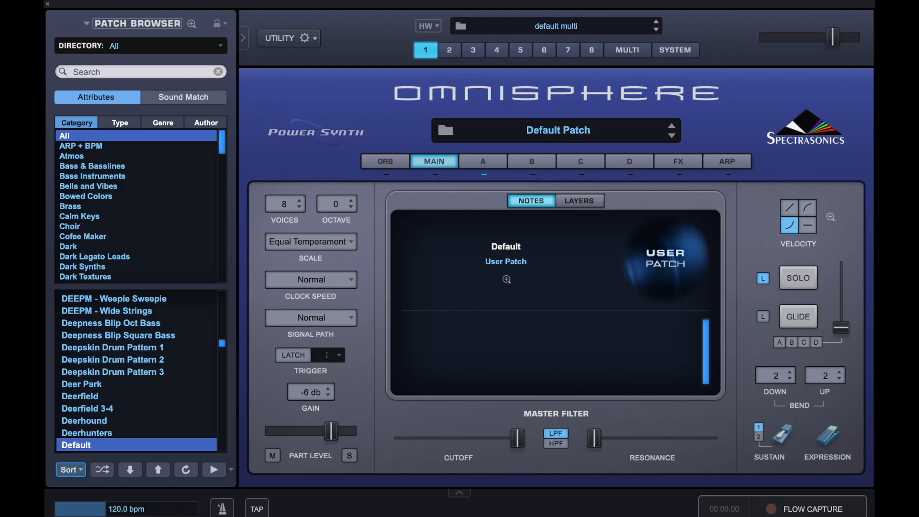
Step: Initialize the current patch to start from a default sound
left_click(267, 36)
mouse_move(278, 39)
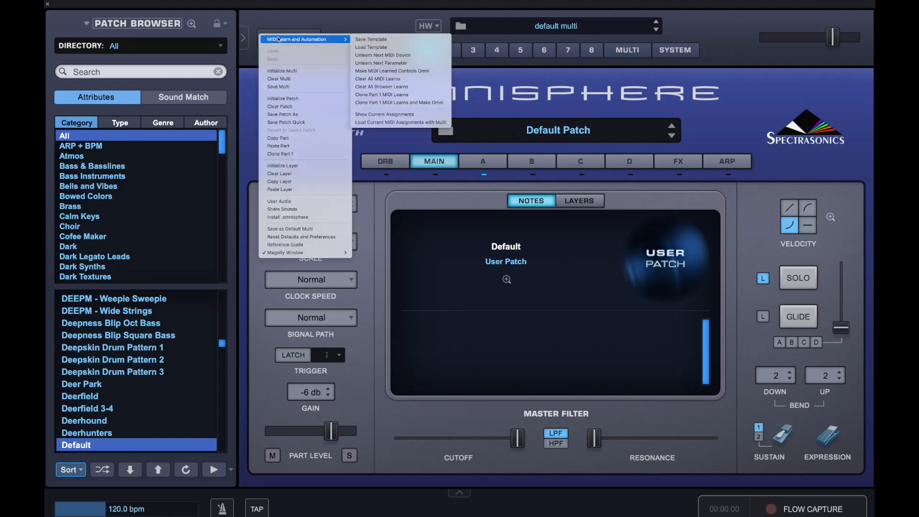
left_click(296, 98)
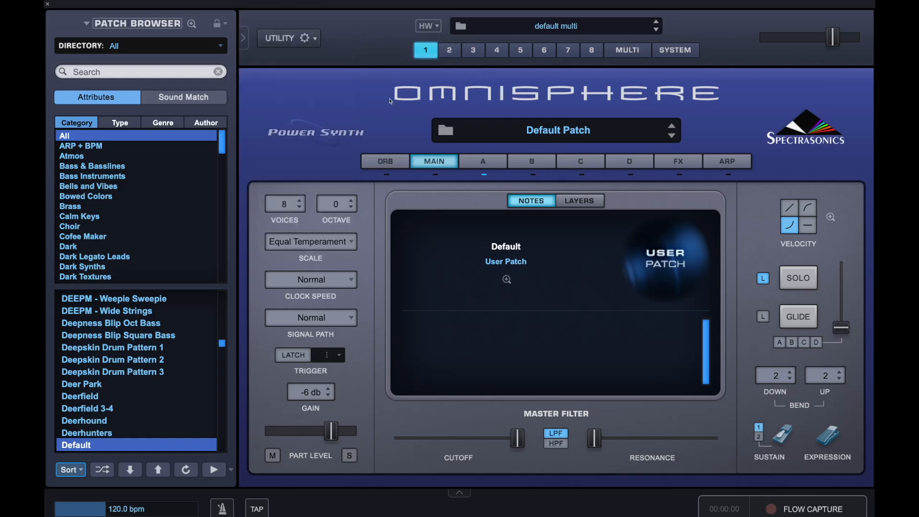
Step: Change layer A's oscillator waveform to SawSquare Fat
left_click(495, 162)
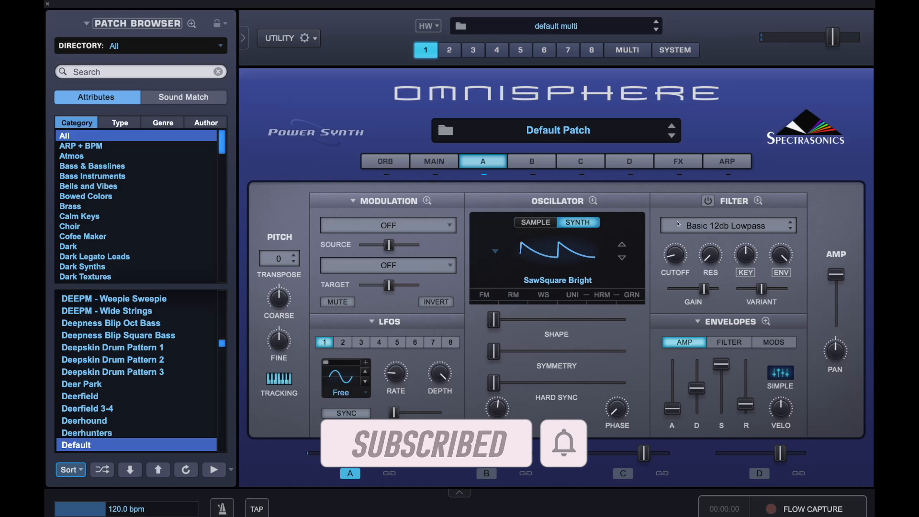
left_click(536, 279)
left_click(527, 270)
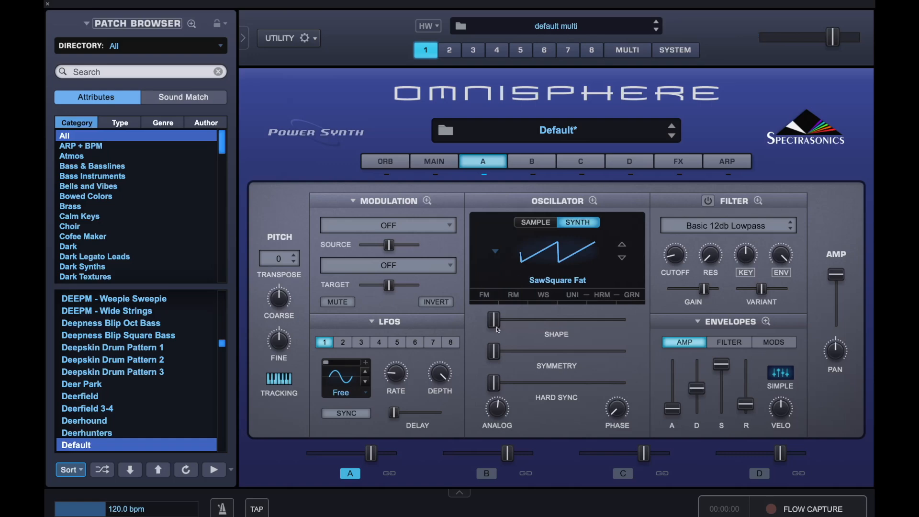
Step: Raise the oscillator's shape slightly above its minimum, comparing it with the unshaped wave
mouse_move(498, 327)
left_click_drag(498, 327, 508, 325)
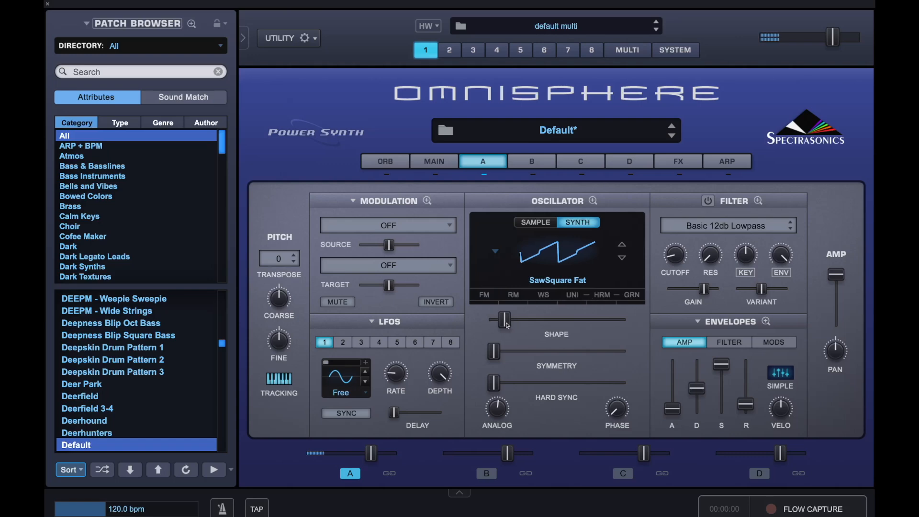
left_click_drag(508, 326, 477, 323)
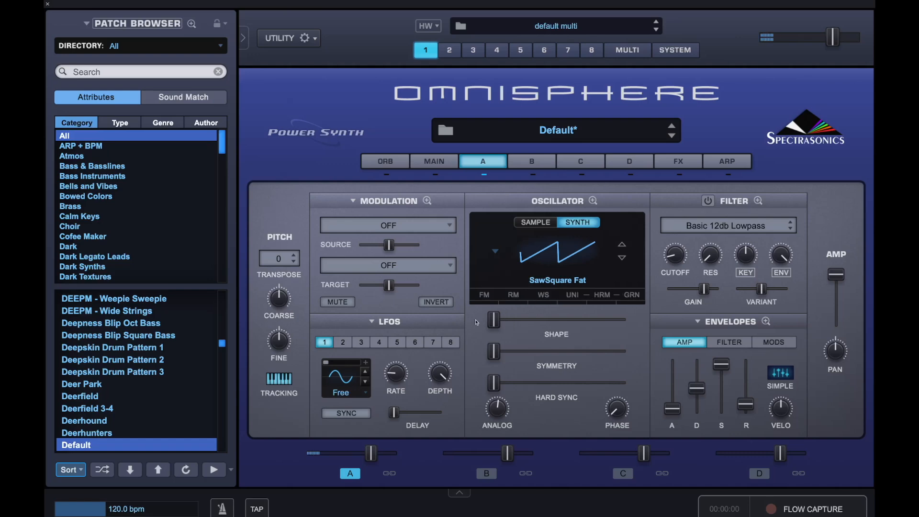
left_click_drag(491, 323, 500, 322)
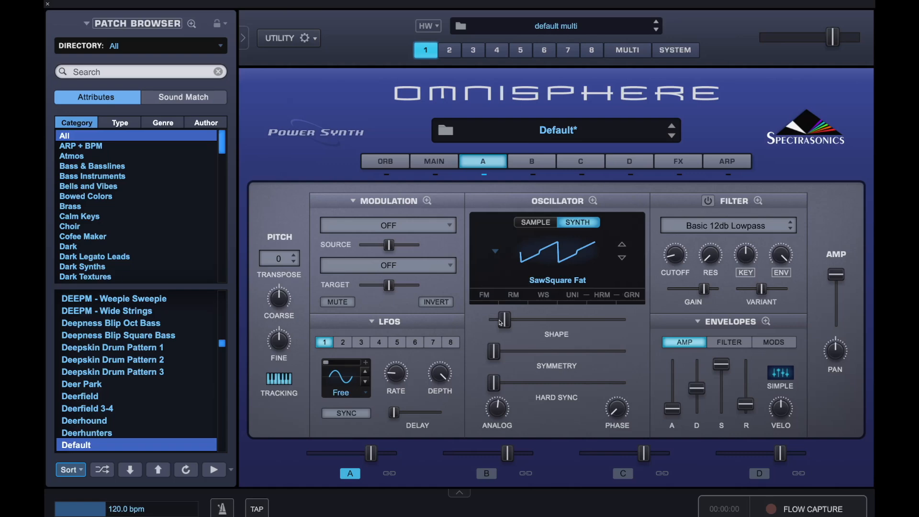
Step: Load the LPF Warm 24db preset from the lowpass filters into layer A's filter
left_click(767, 229)
mouse_move(761, 224)
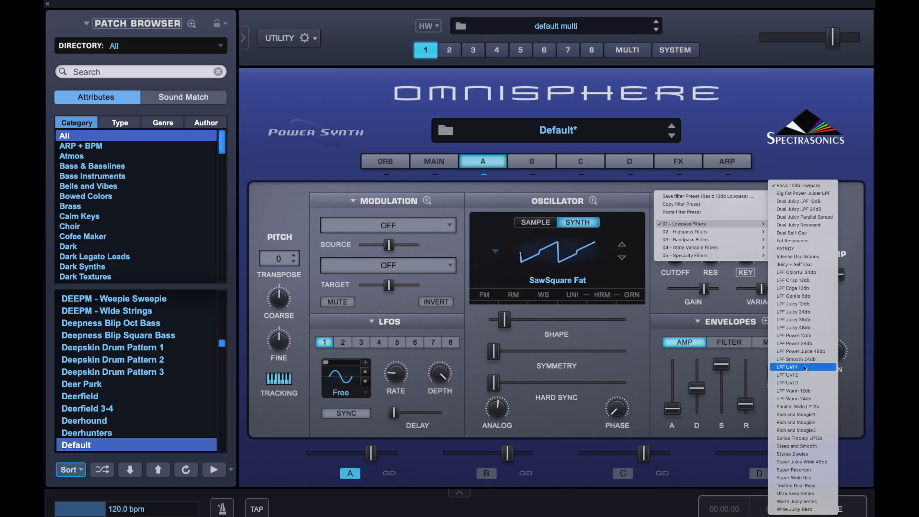
left_click(804, 400)
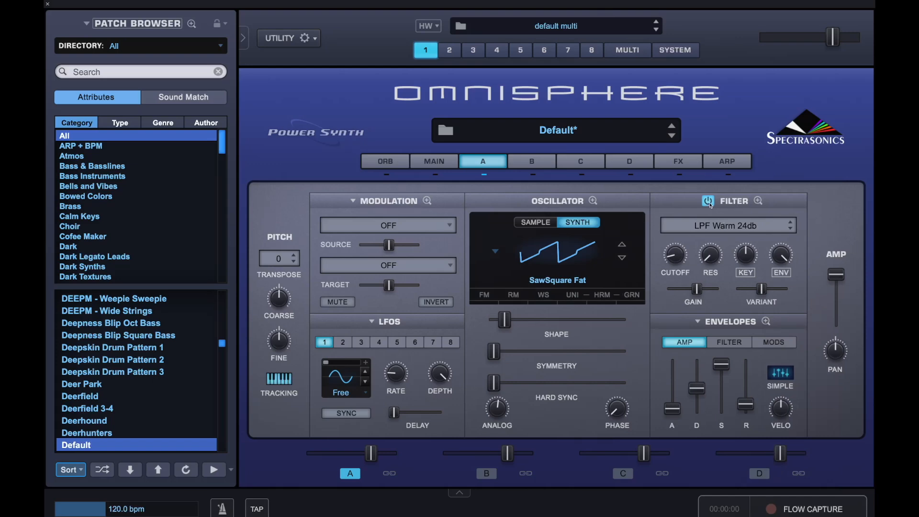
left_click(733, 231)
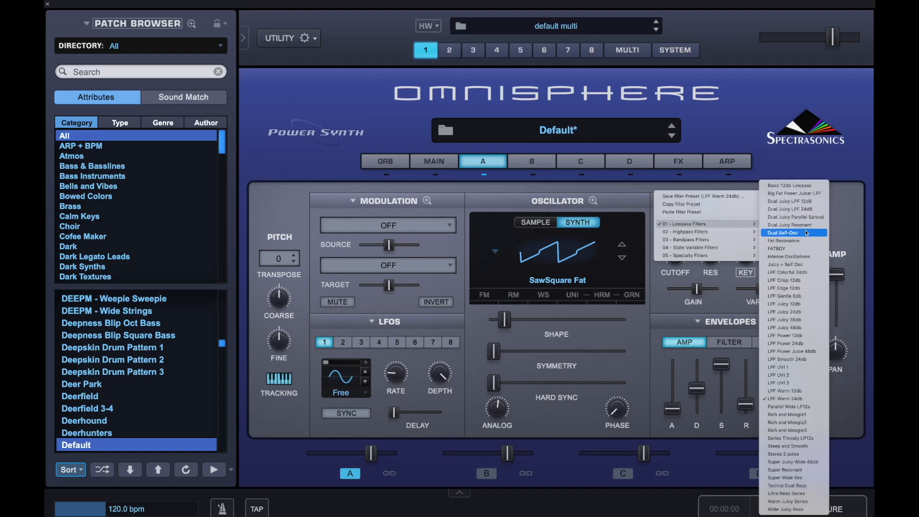
left_click(738, 184)
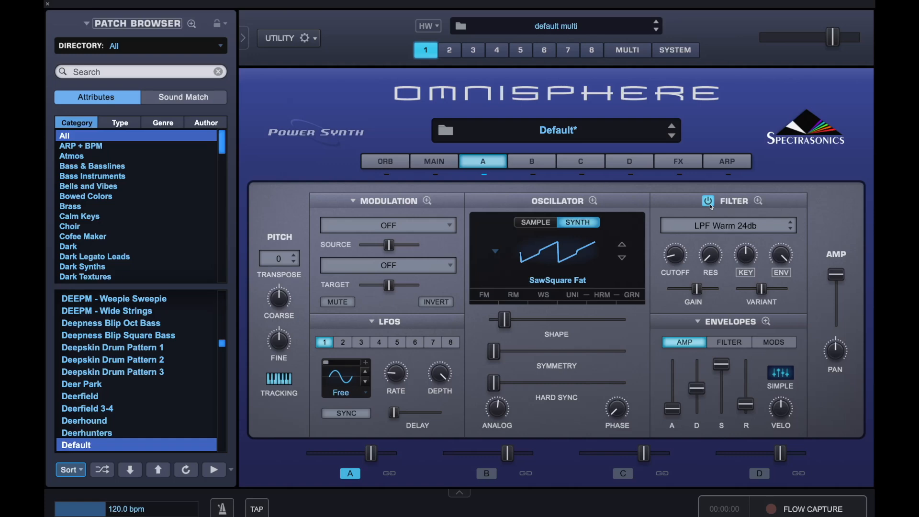
Step: Raise the filter cutoff to a little below its midpoint
left_click_drag(677, 257, 684, 230)
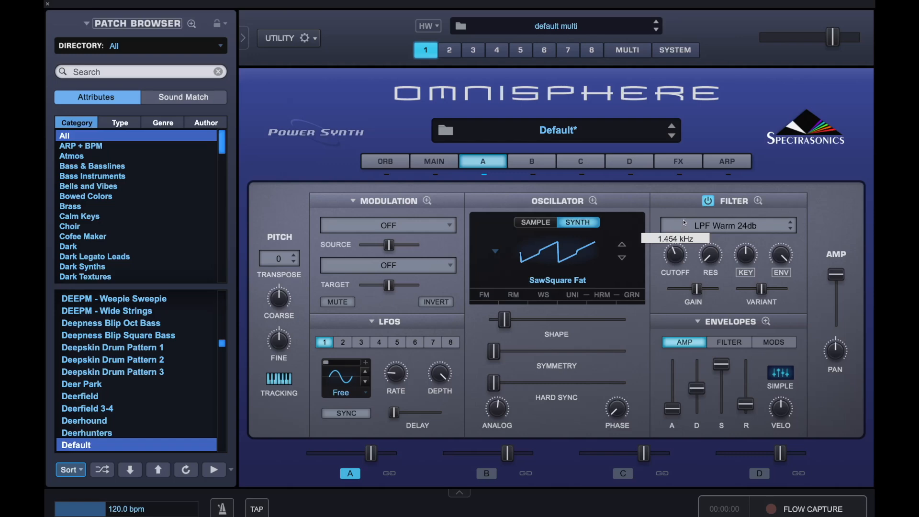
left_click_drag(683, 223, 683, 226)
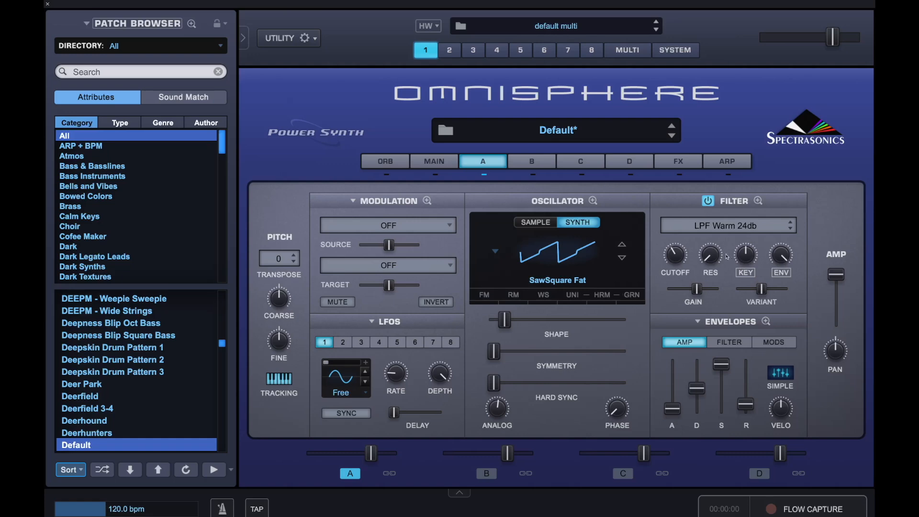
Step: Lower the filter's key tracking slightly and reduce its envelope depth to just below the midpoint
mouse_move(748, 257)
left_mouse_down()
mouse_move(742, 268)
mouse_move(746, 261)
left_mouse_up()
mouse_move(784, 256)
left_click_drag(784, 257, 786, 336)
Step: Modulate the filter cutoff with Wheel and reduce the modulation source depth to a small amount
right_click(671, 250)
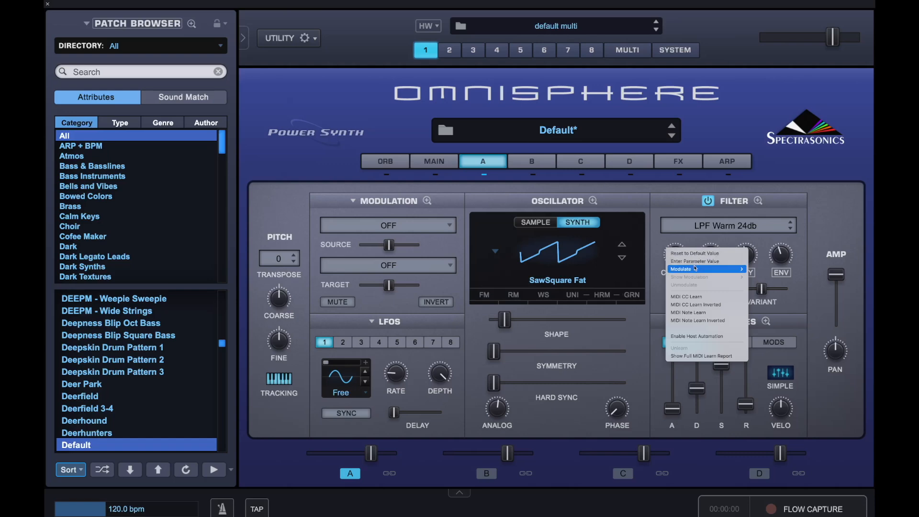
mouse_move(697, 269)
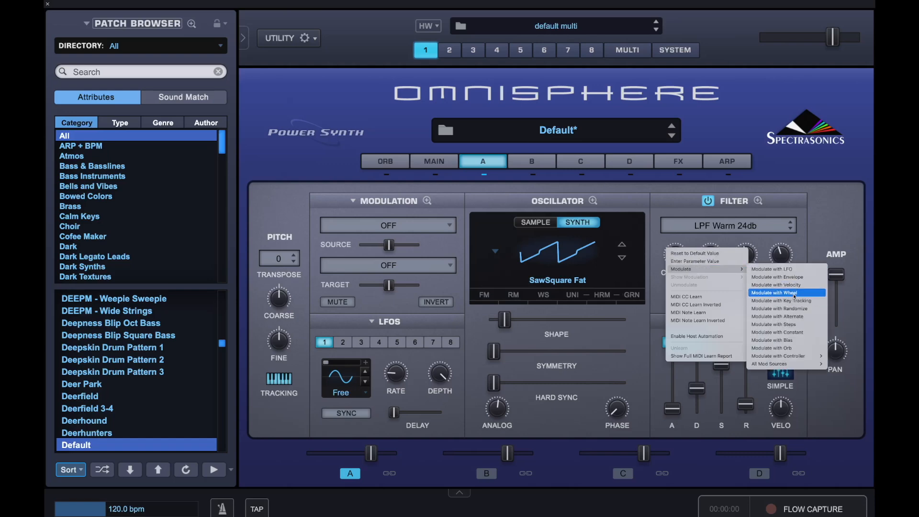
left_click(794, 295)
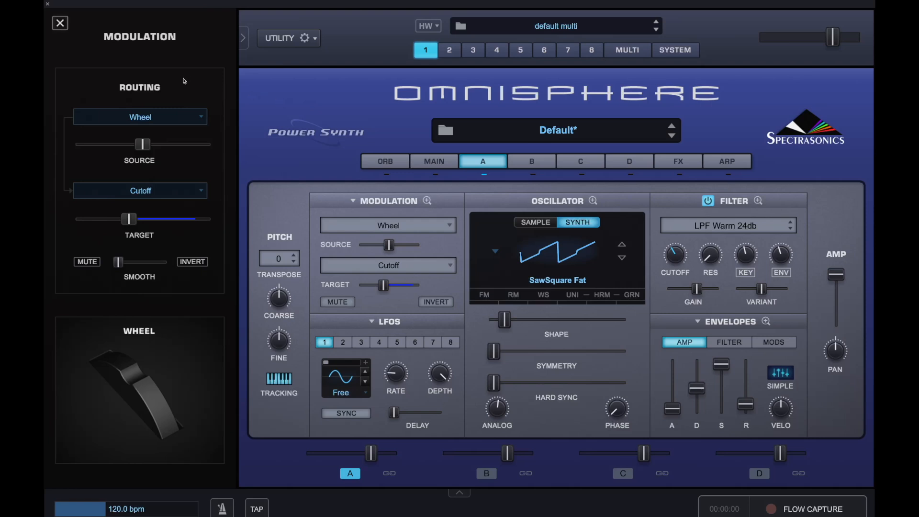
left_click_drag(144, 145, 98, 147)
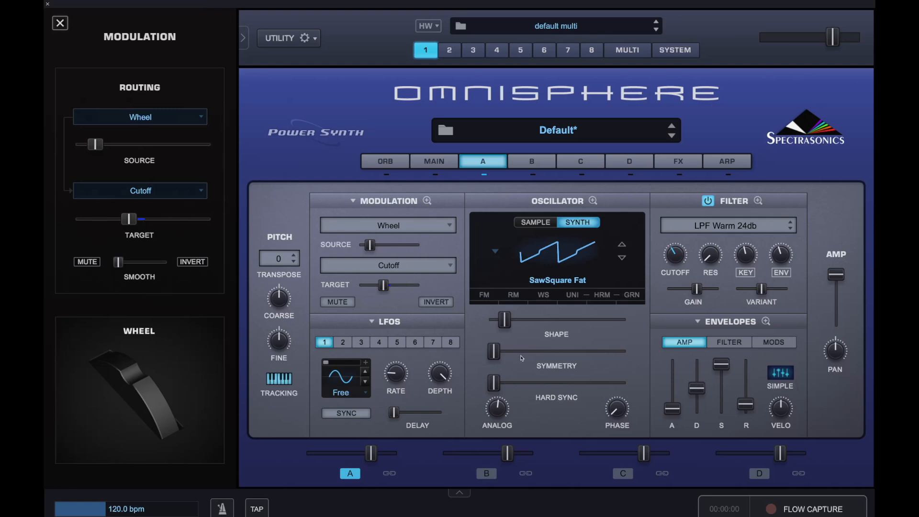
Step: Shape the amp envelope with a slightly shorter decay, a sustain just above half, and a slightly longer release
mouse_move(680, 419)
mouse_move(701, 393)
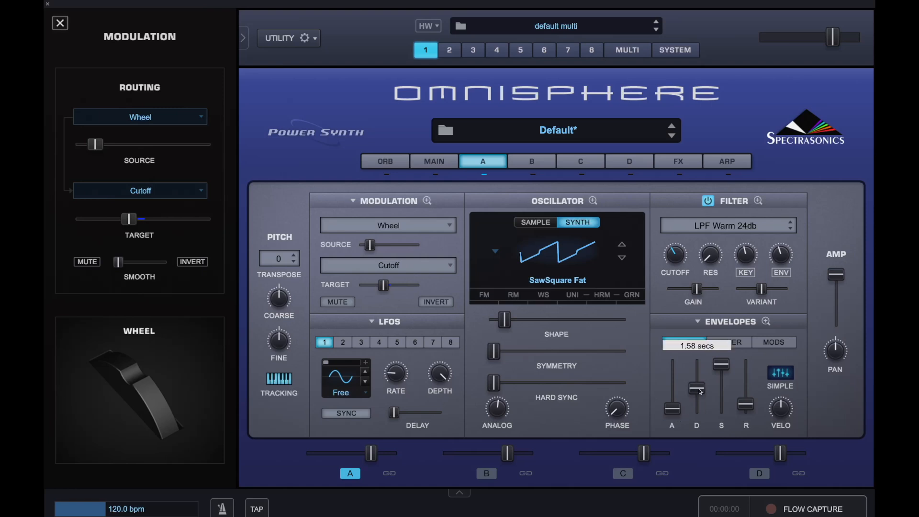
left_click_drag(700, 392, 700, 399)
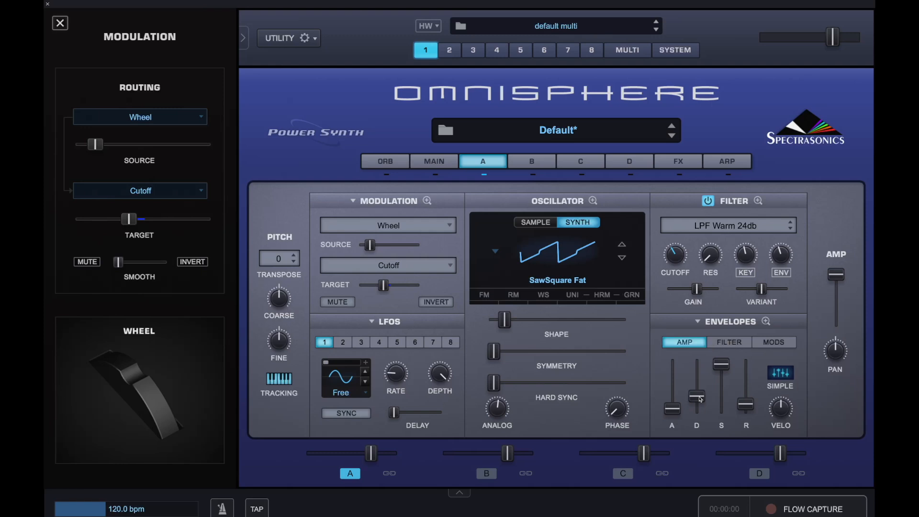
left_click_drag(729, 365, 729, 382)
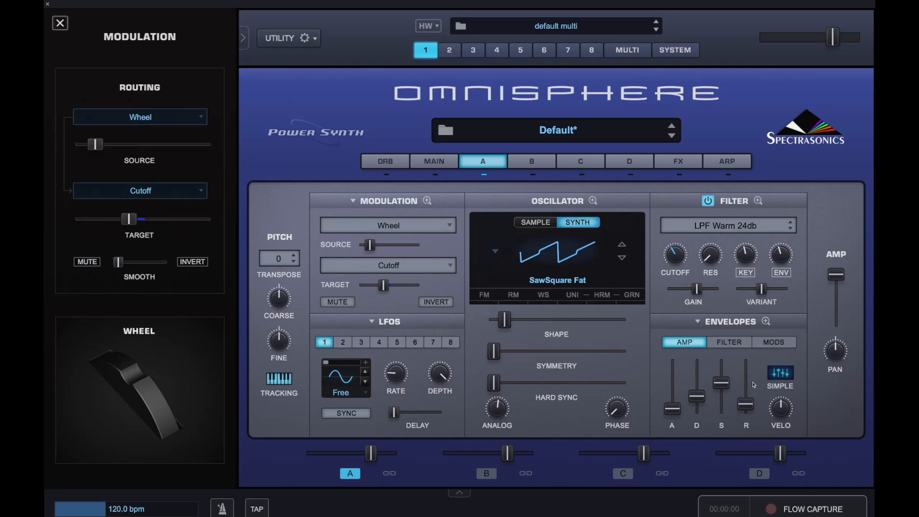
left_click_drag(746, 405, 750, 400)
Step: Shape the filter envelope with a shorter decay, sustain about 0.18, release about 0.19 secs, and reduced velocity sensitivity
left_click(728, 341)
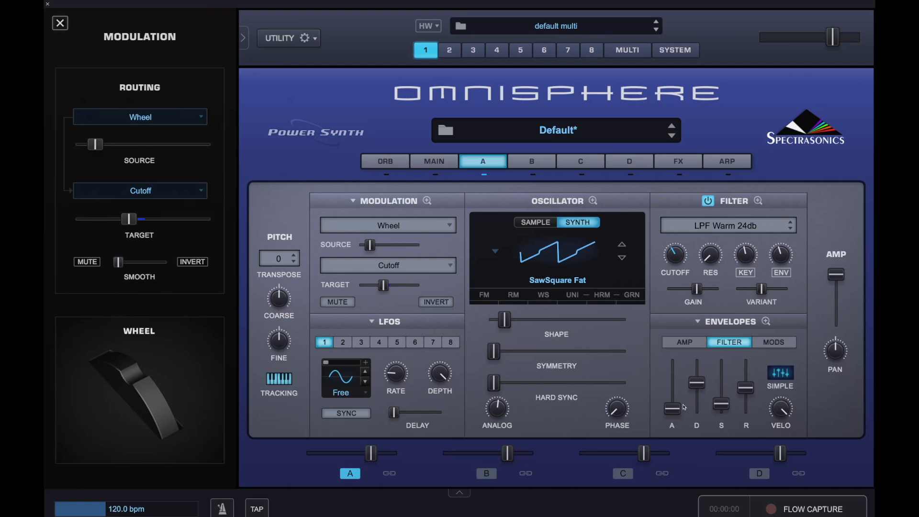
mouse_move(698, 389)
left_click_drag(698, 390, 721, 406)
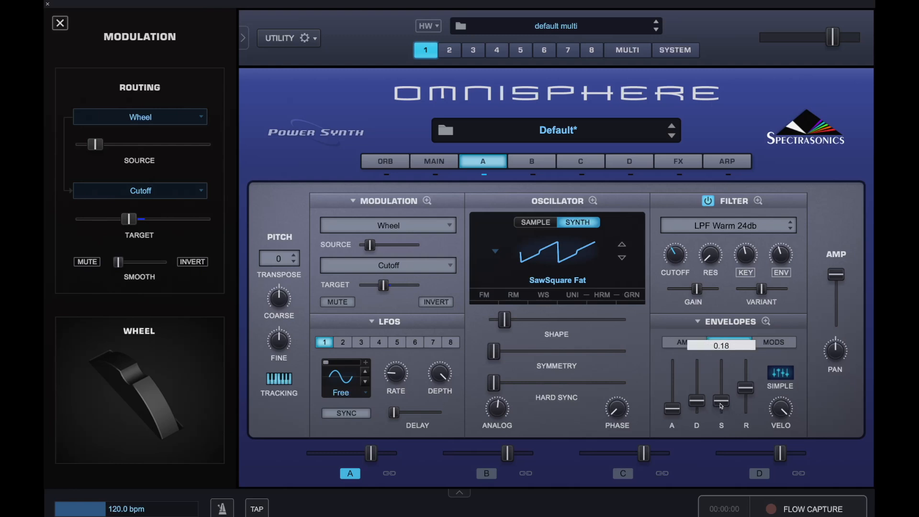
left_click_drag(722, 406, 744, 402)
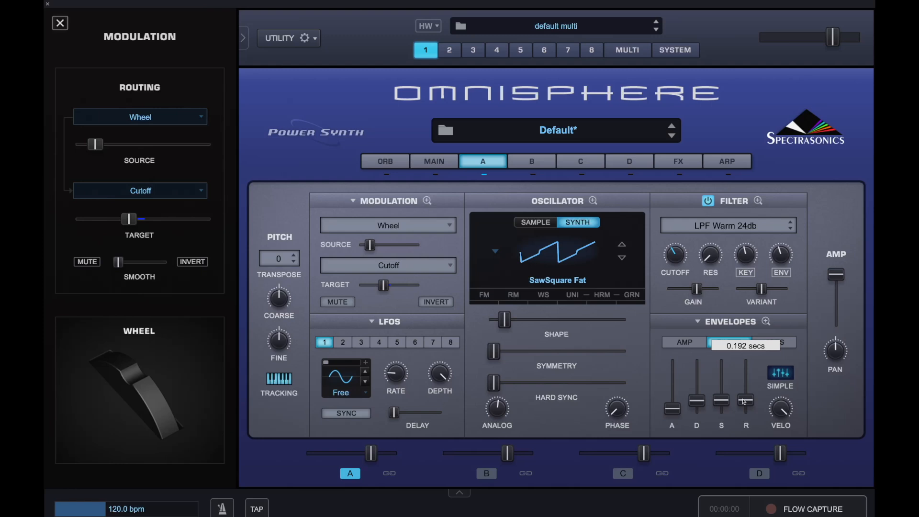
left_click_drag(744, 401, 744, 402)
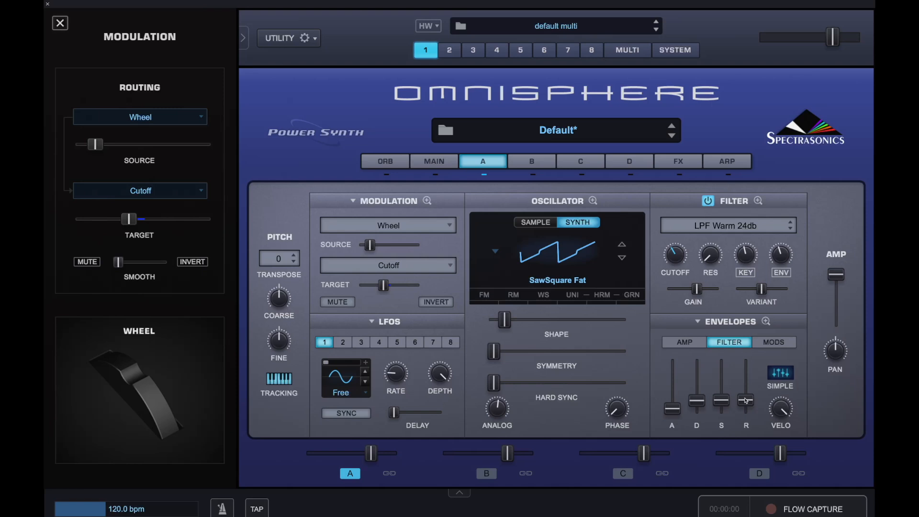
left_click_drag(781, 408, 778, 511)
Step: Set the tempo to 111 bpm
double_click(118, 510)
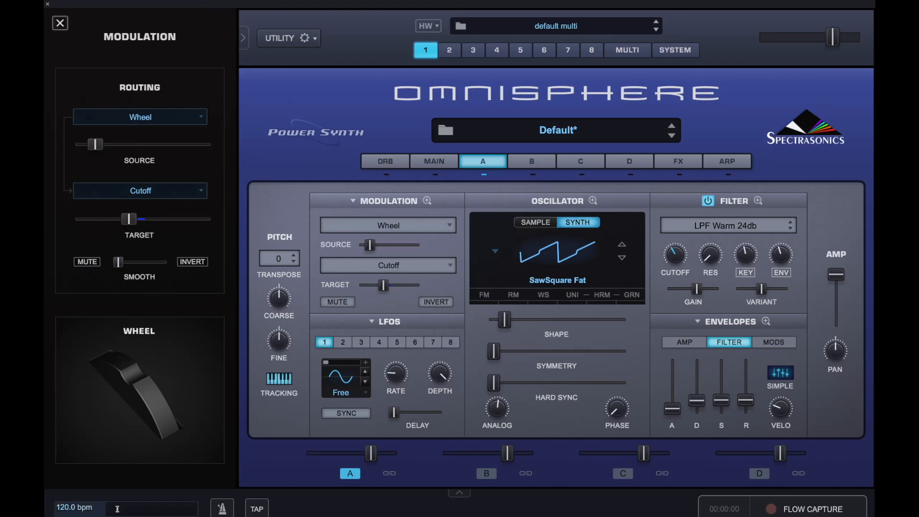
type("11")
key("BackSpace")
key("BackSpace")
key("BackSpace")
key("BackSpace")
key("BackSpace")
key("BackSpace")
key("BackSpace")
key("BackSpace")
key("Return")
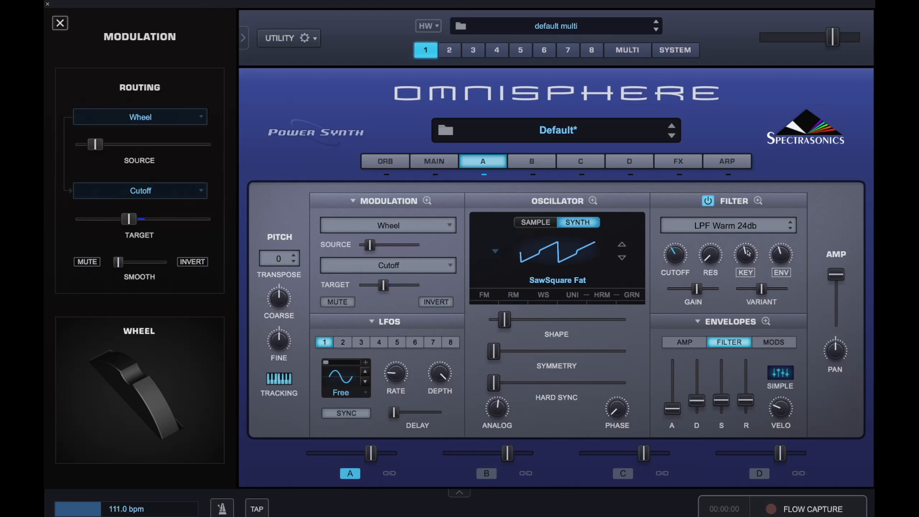
Step: Enable the arpeggiator and switch off pattern steps 2, 3 and 4
left_click(733, 165)
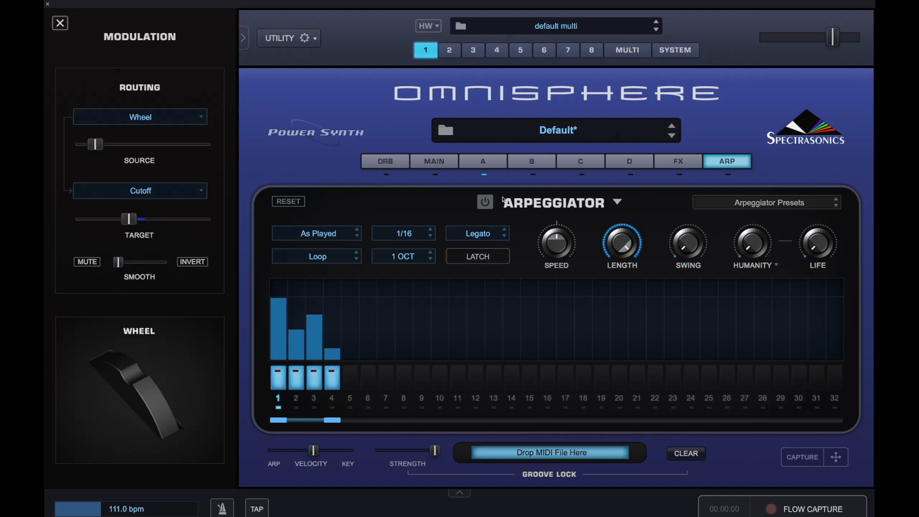
left_click(488, 202)
left_click(296, 378)
left_click(314, 378)
left_click(331, 378)
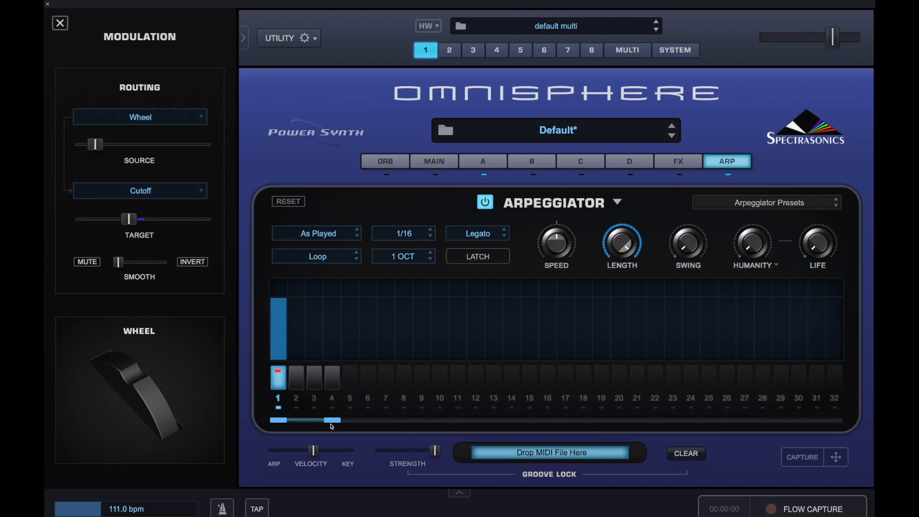
Step: Extend the arpeggiator pattern to 16 steps, switching on steps 3 and 15 and switching off steps 9, 11, 14 and 16
left_click_drag(332, 423, 547, 422)
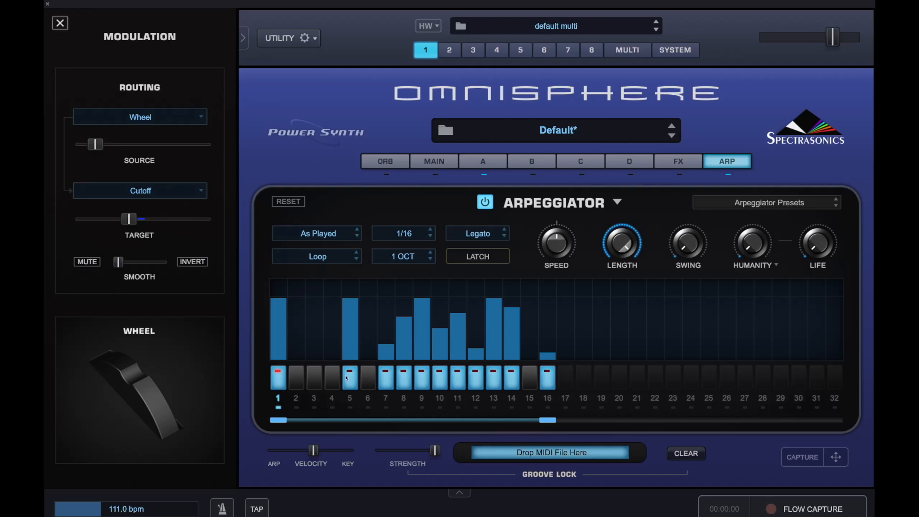
left_click(317, 378)
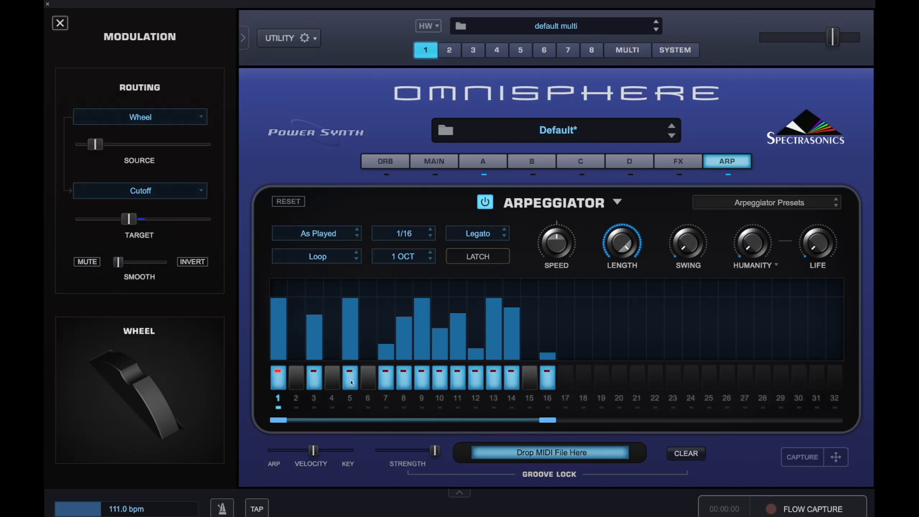
left_click(421, 384)
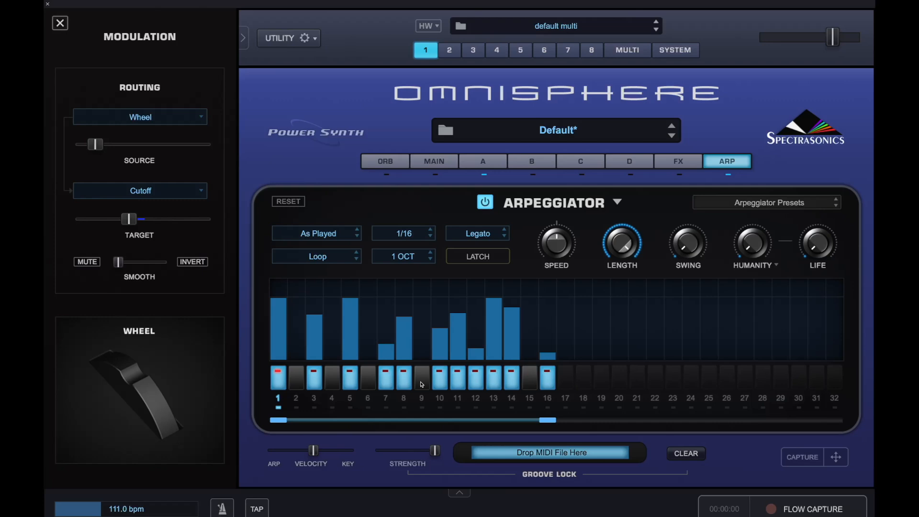
left_click(458, 383)
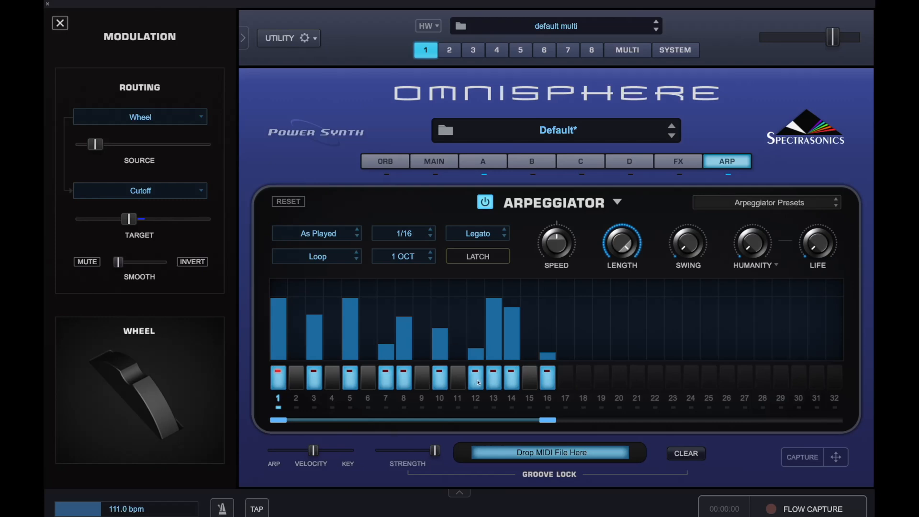
left_click(512, 380)
left_click(531, 381)
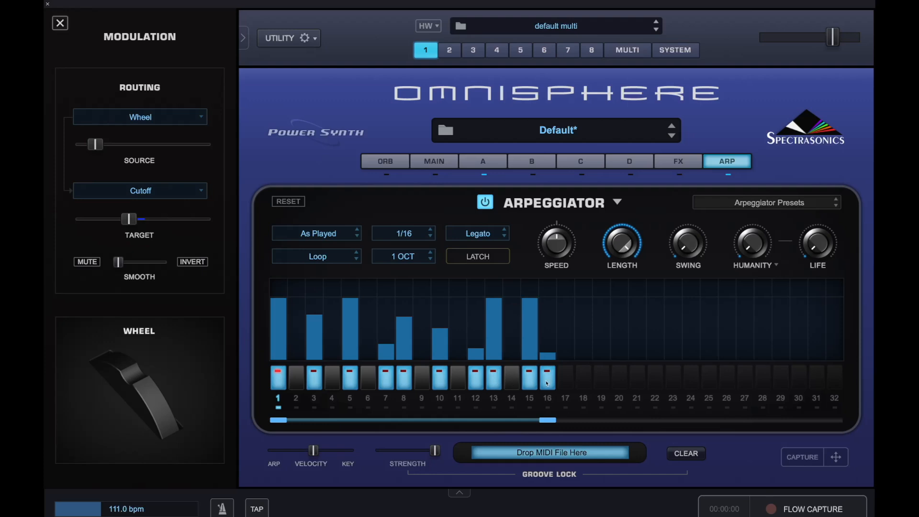
left_click(547, 383)
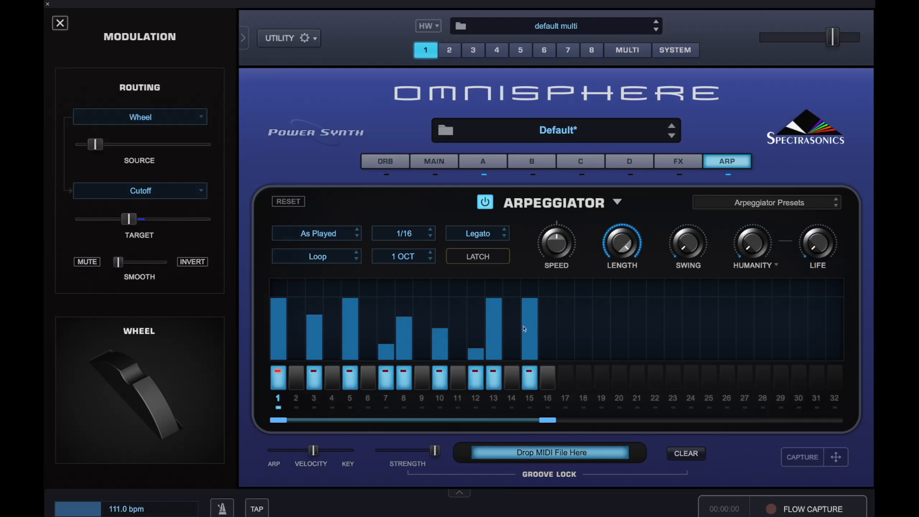
Step: Transpose arpeggiator step 3 by -2 and step 7 by -5
right_click(317, 287)
mouse_move(336, 292)
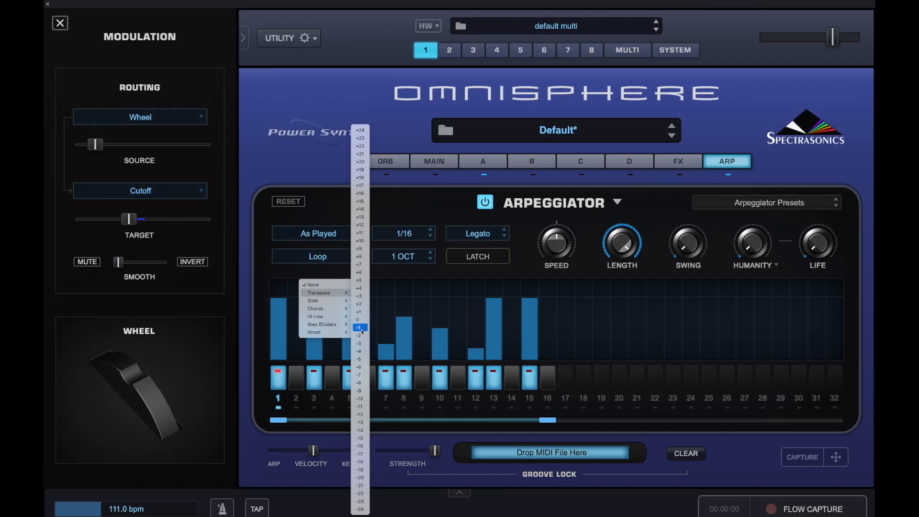
left_click(360, 335)
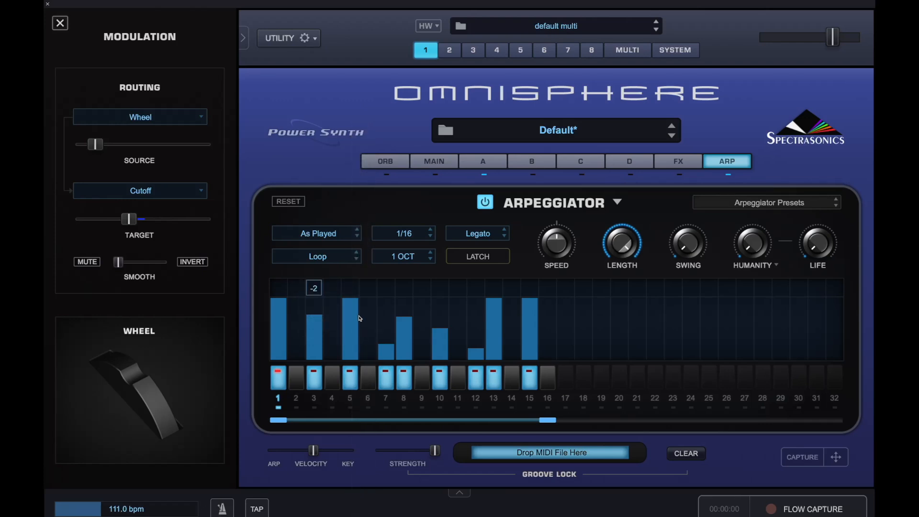
right_click(390, 294)
mouse_move(399, 293)
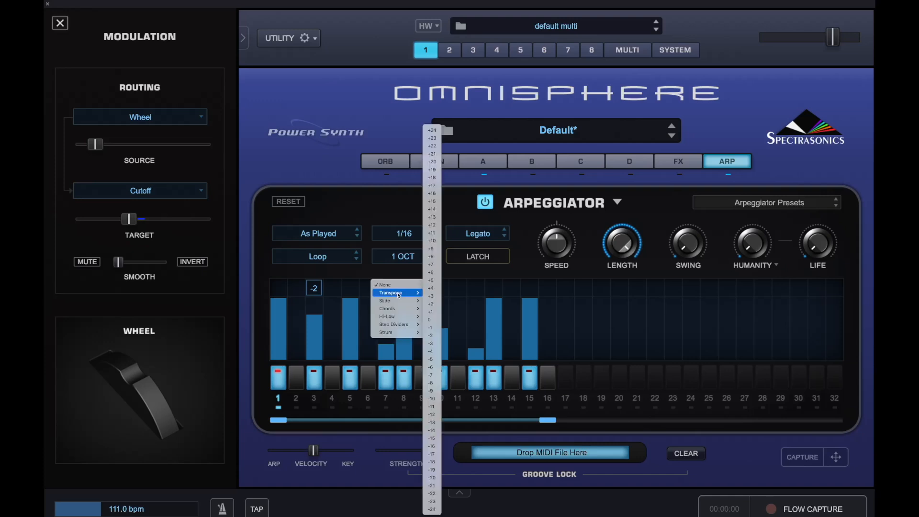
left_click(432, 359)
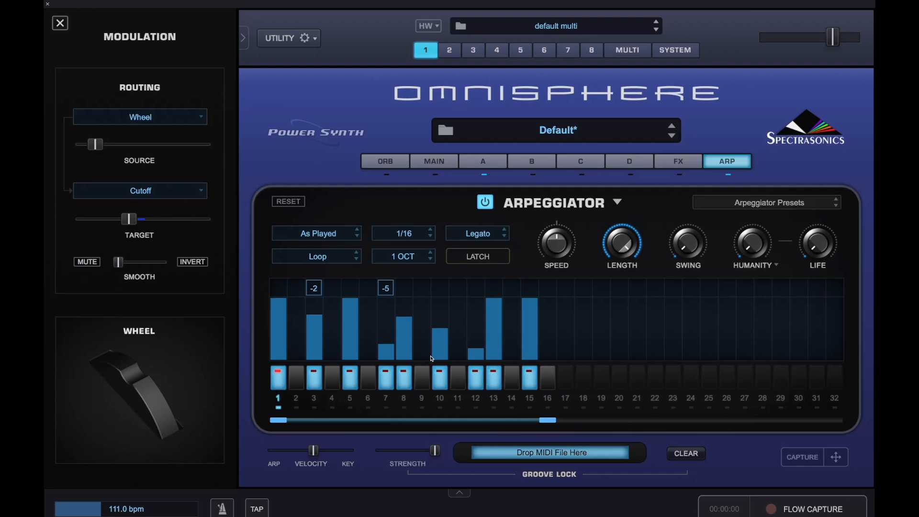
Step: Transpose arpeggiator step 12 by -2, step 13 by -7 and step 15 by -2
left_click(477, 293)
mouse_move(486, 292)
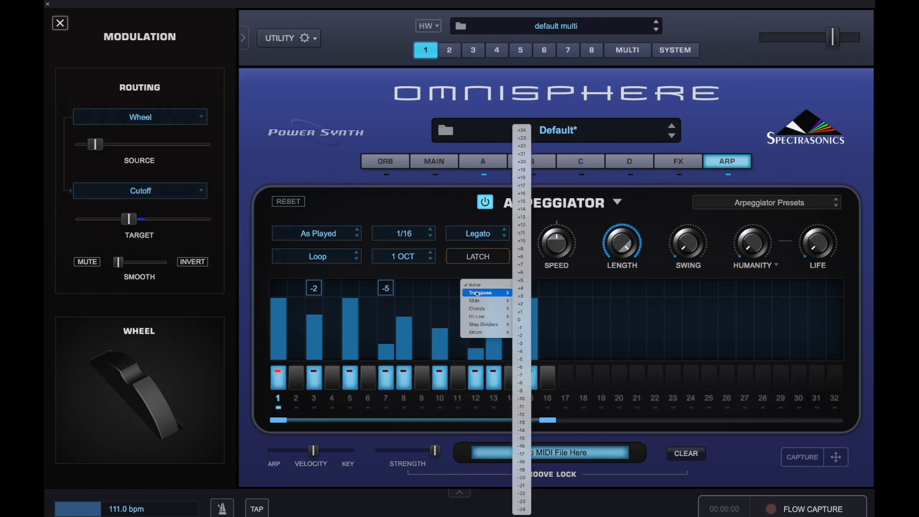
left_click(521, 336)
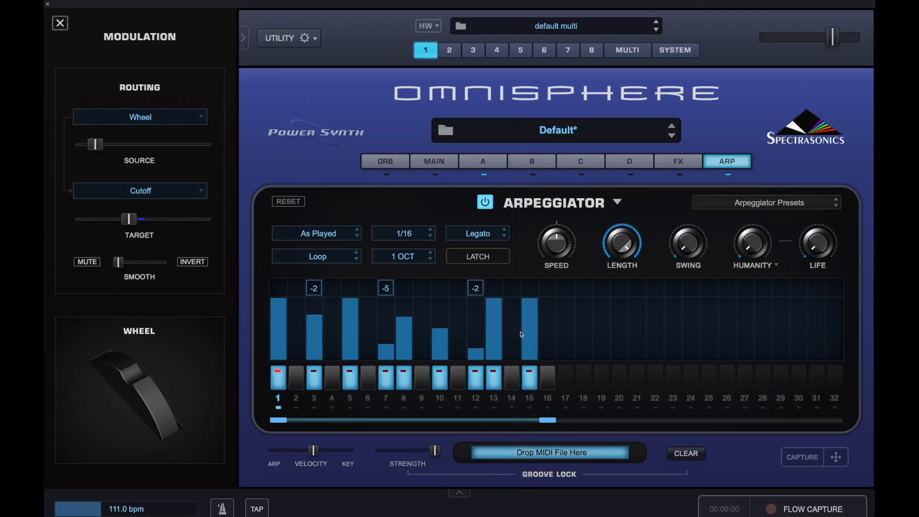
left_click(503, 291)
mouse_move(507, 294)
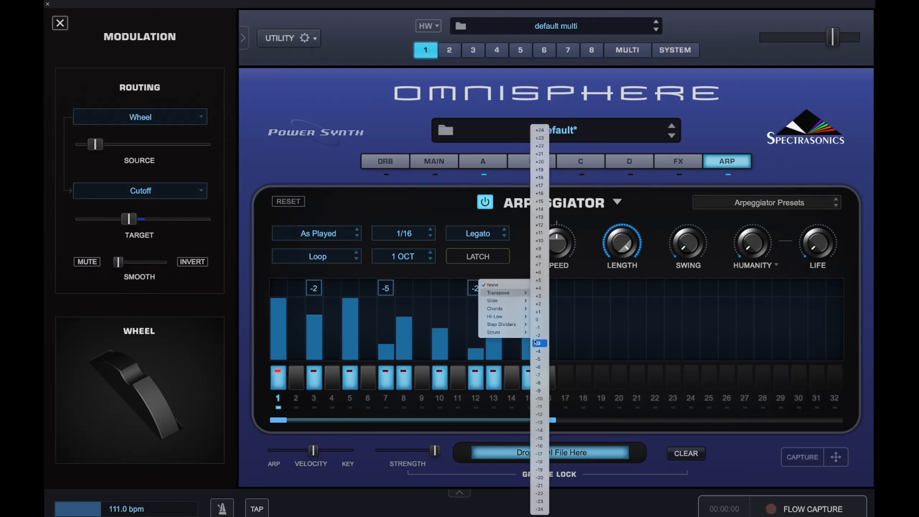
left_click(538, 375)
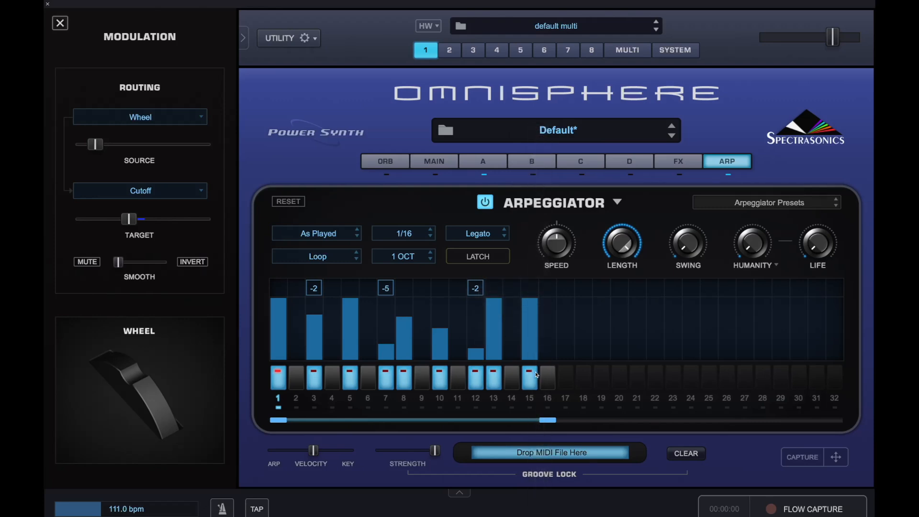
left_click(533, 291)
mouse_move(538, 293)
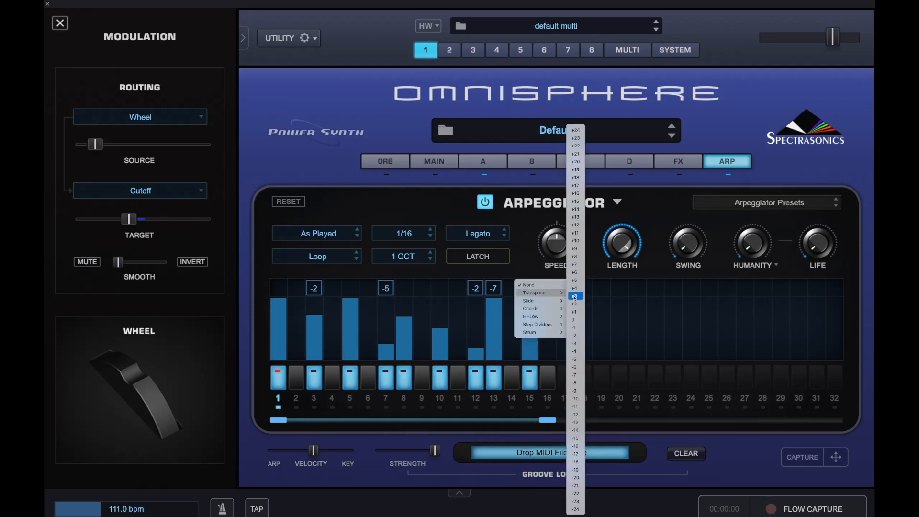
left_click(577, 336)
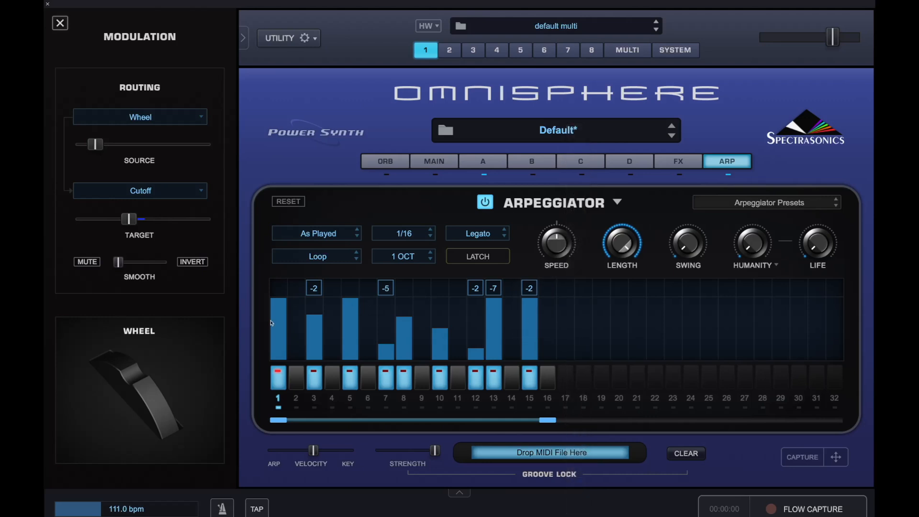
left_click(275, 284)
left_click(274, 276)
Step: Shift the arpeggiator's velocity balance slightly towards ARP
mouse_move(316, 453)
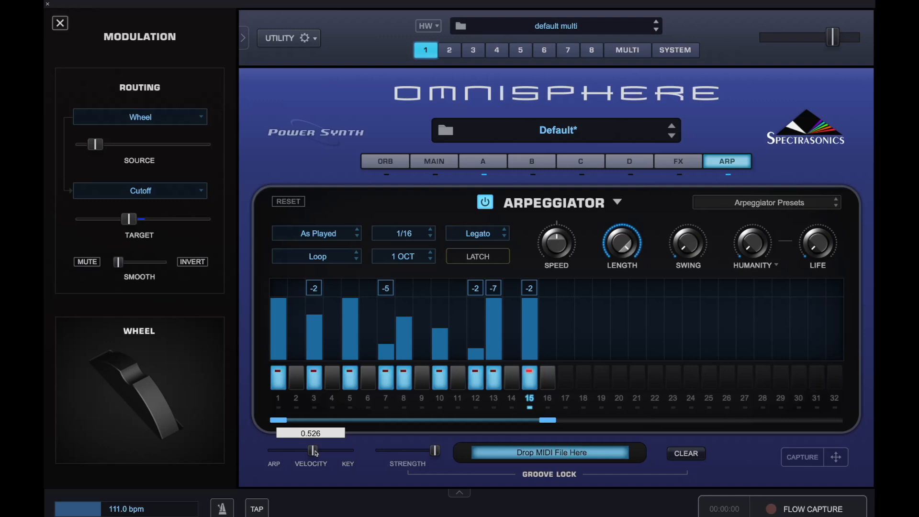
left_click_drag(315, 453, 308, 453)
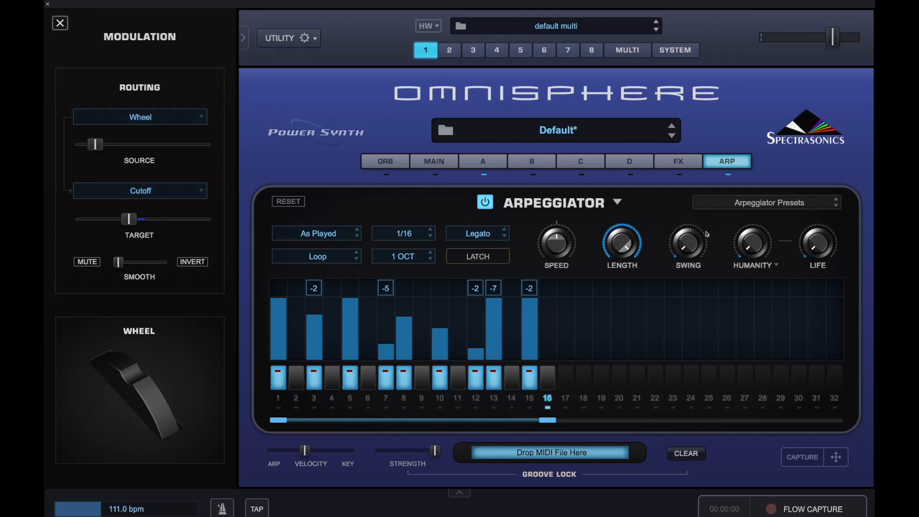
Step: Add an Ultra Chorus modulation effect to the first slot of layer A's effects rack
left_click(687, 167)
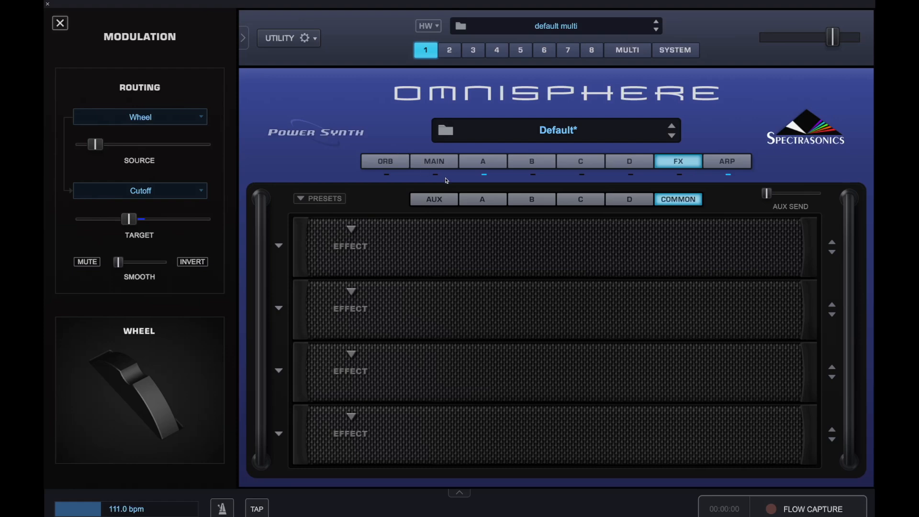
left_click(494, 201)
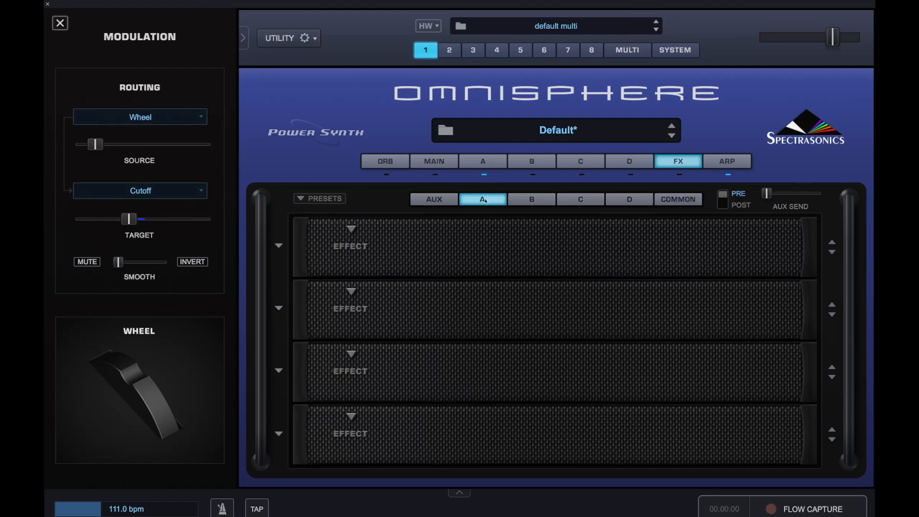
left_click(353, 232)
mouse_move(355, 270)
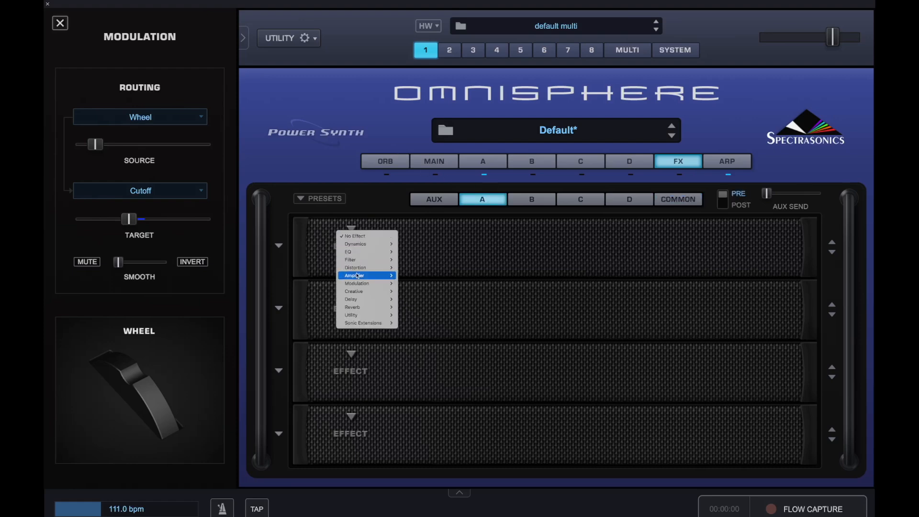
mouse_move(379, 282)
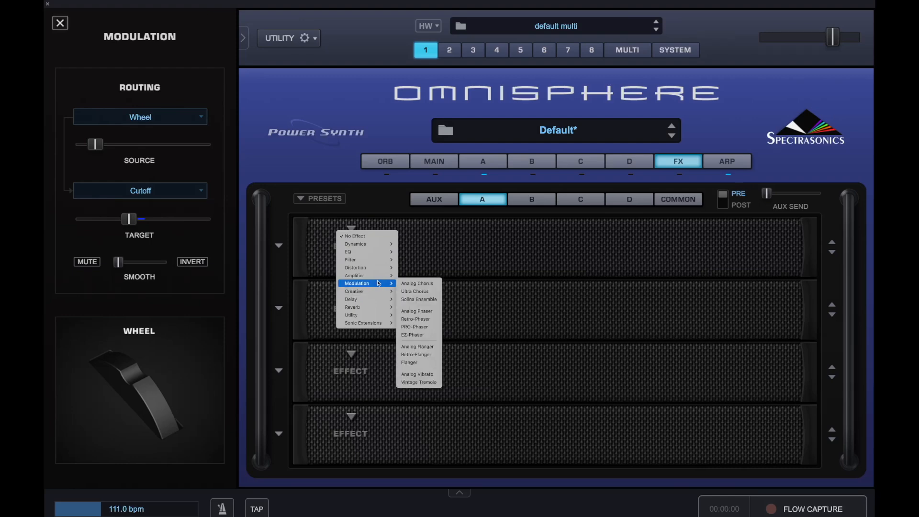
left_click(419, 292)
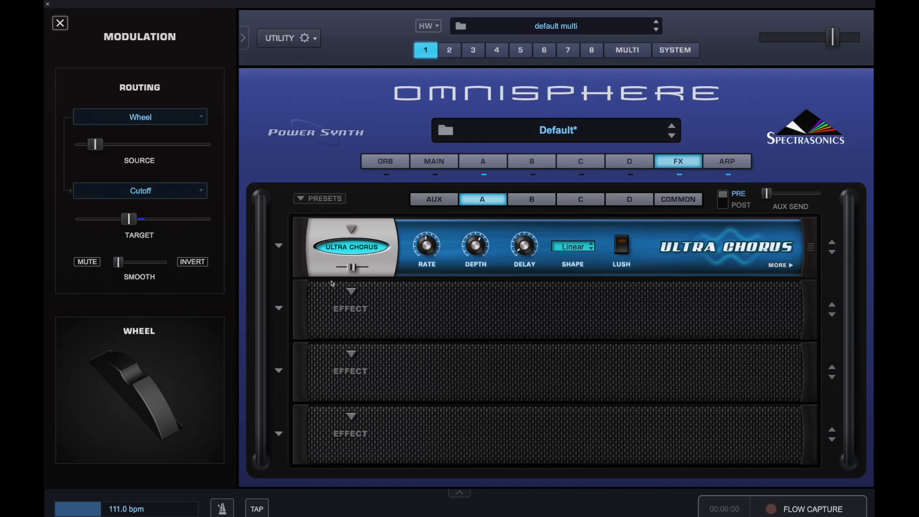
Step: Reduce the Ultra Chorus mix and slow down its rate
left_click_drag(351, 268, 341, 269)
mouse_move(431, 246)
scroll(431, 247, "down", 1)
scroll(431, 247, "down", 3)
mouse_move(524, 250)
Step: Add a Pro-Verb with slightly reduced mix and a BPM Delay to the first two slots of the common effects rack
left_click(691, 205)
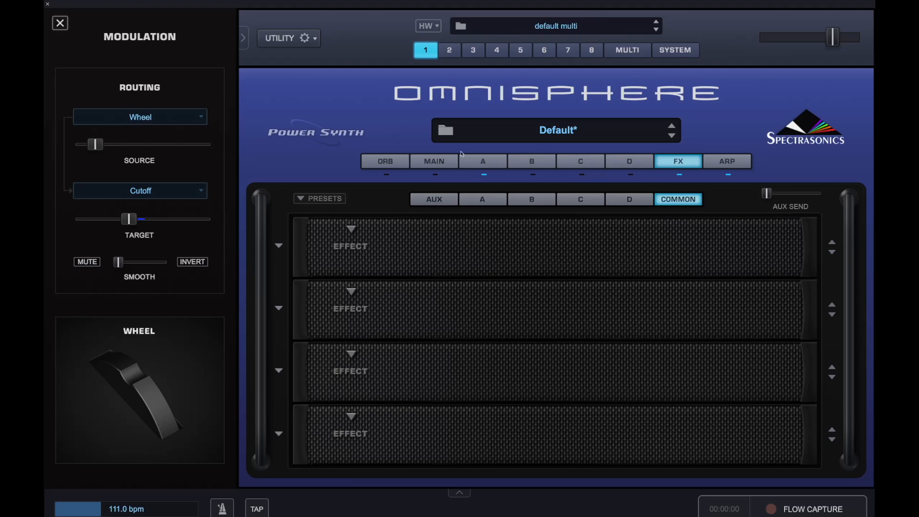
left_click(352, 229)
mouse_move(364, 307)
left_click(412, 308)
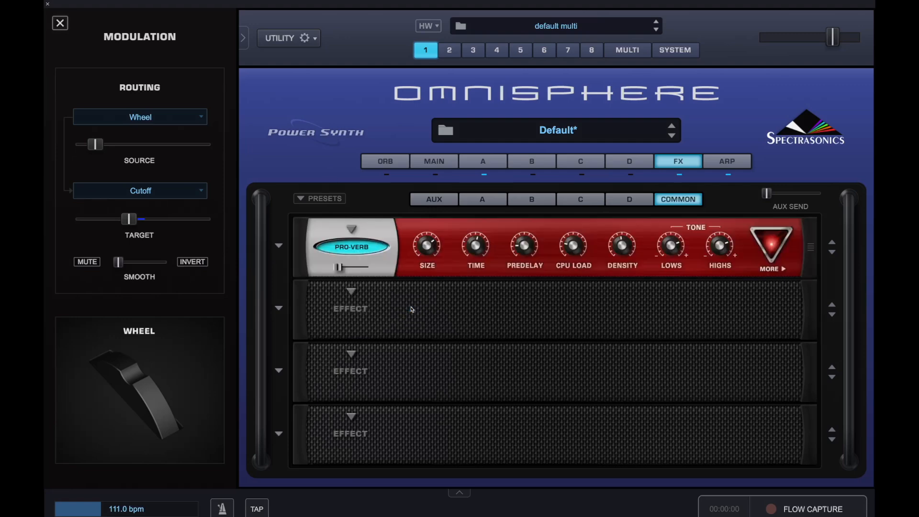
left_click(349, 292)
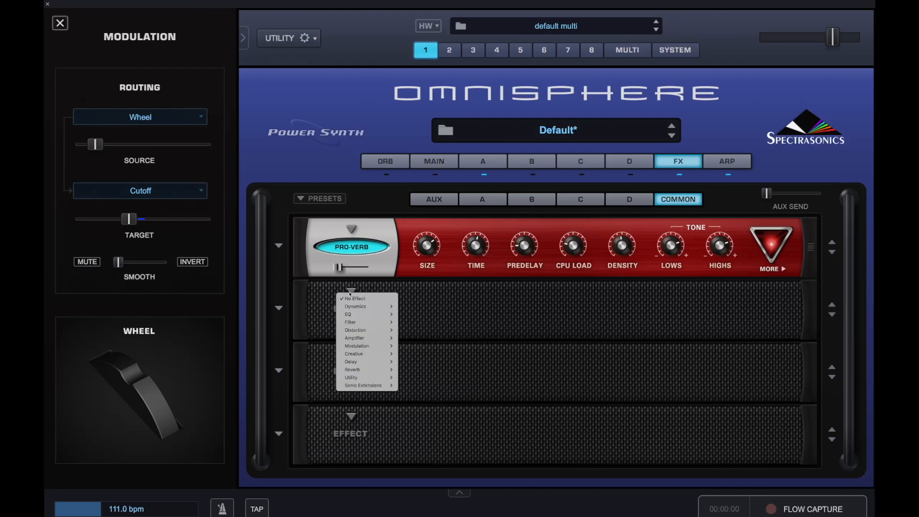
mouse_move(364, 362)
left_click(419, 370)
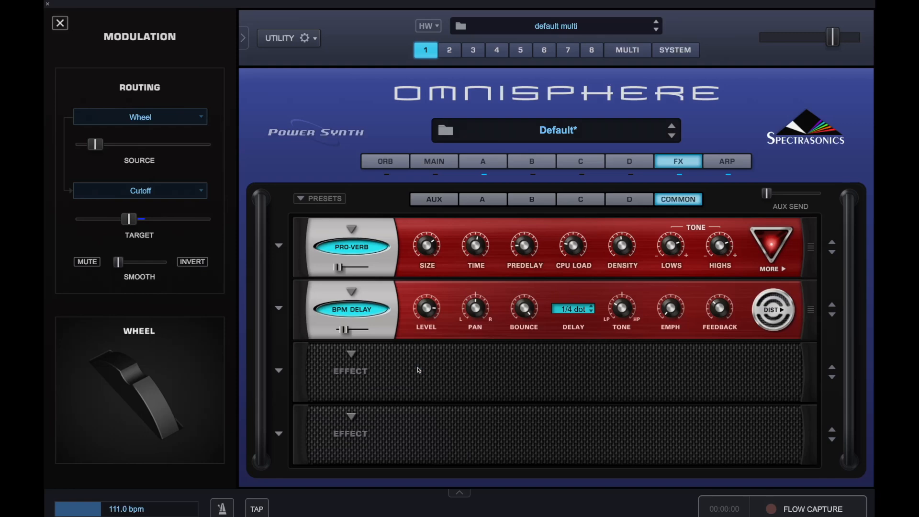
left_click_drag(340, 266, 338, 266)
Step: Turn down the BPM Delay's bounce and set its delay time to 1/8 dot
mouse_move(524, 309)
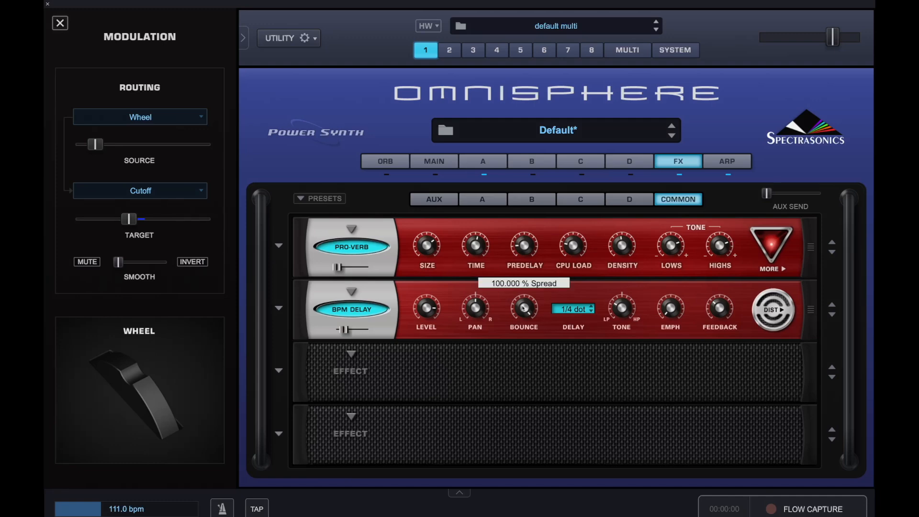
left_click_drag(524, 309, 516, 438)
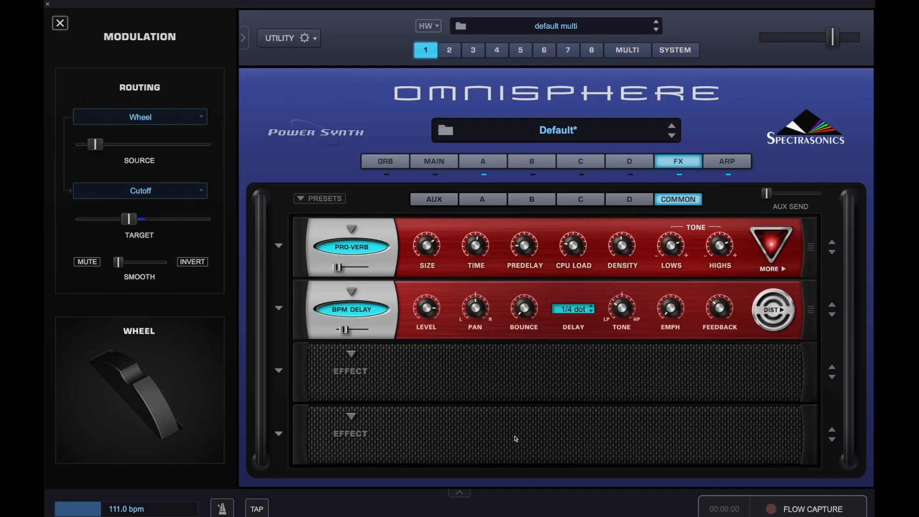
left_click(578, 307)
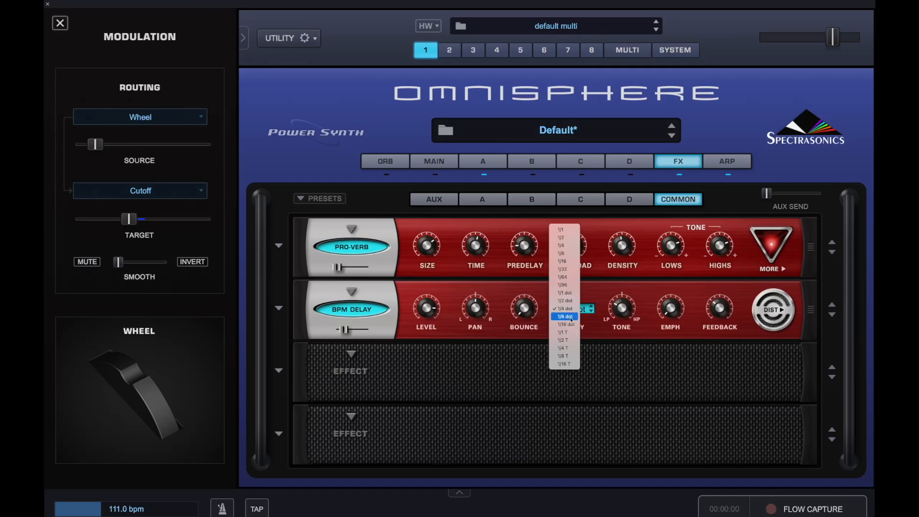
left_click(571, 318)
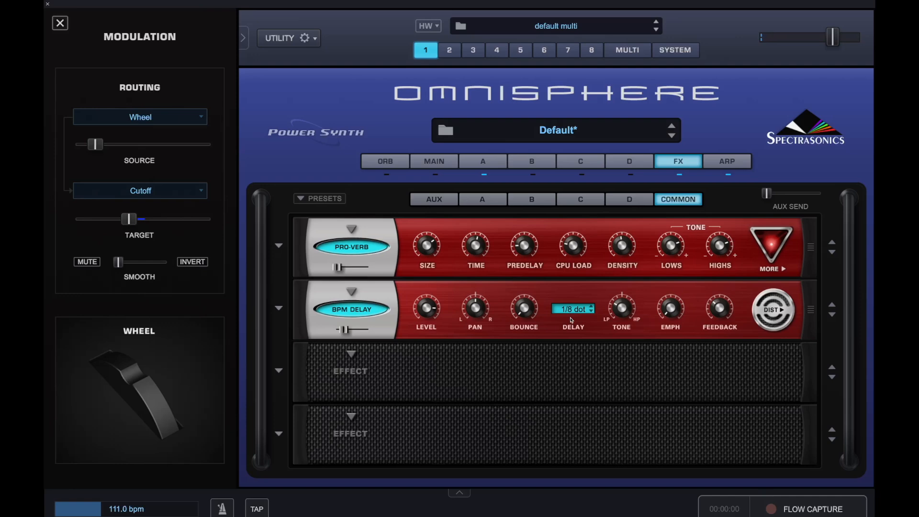
Step: Adjust the BPM Delay's tone slightly and raise its feedback
mouse_move(633, 286)
left_click_drag(631, 285, 633, 284)
mouse_move(723, 309)
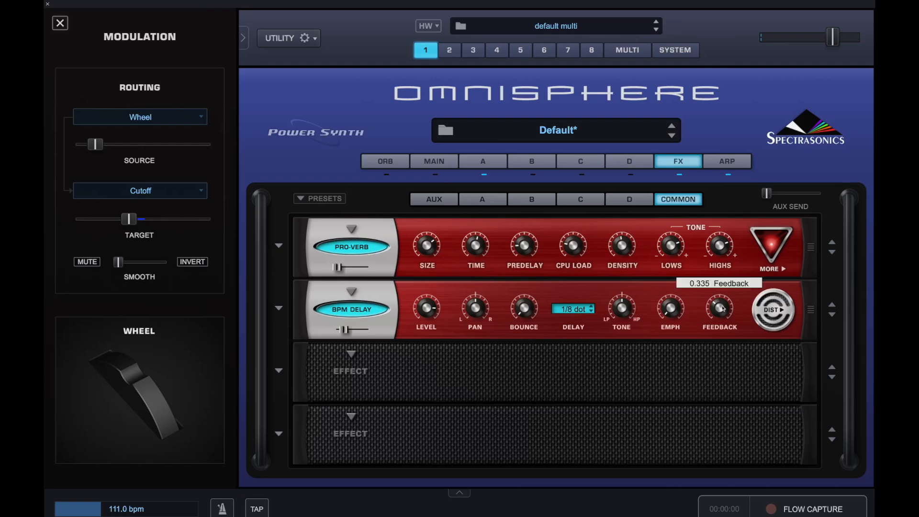
left_click_drag(723, 309, 726, 293)
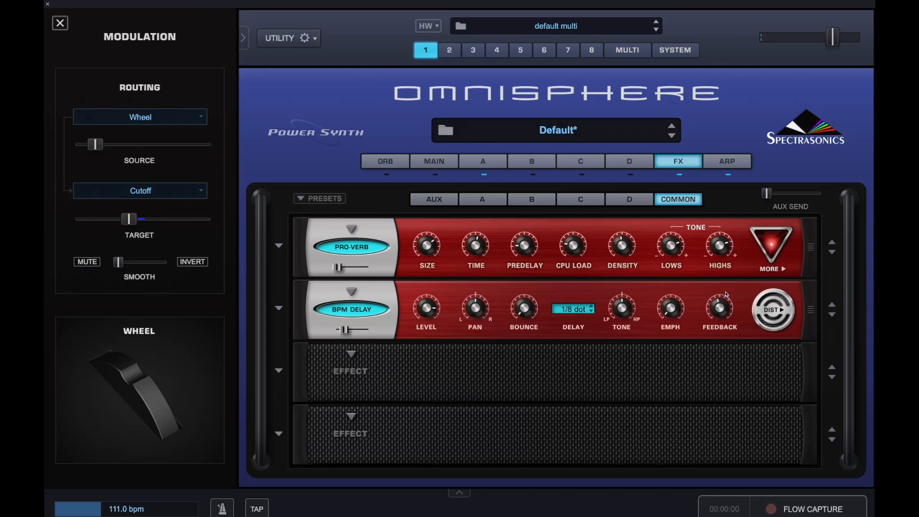